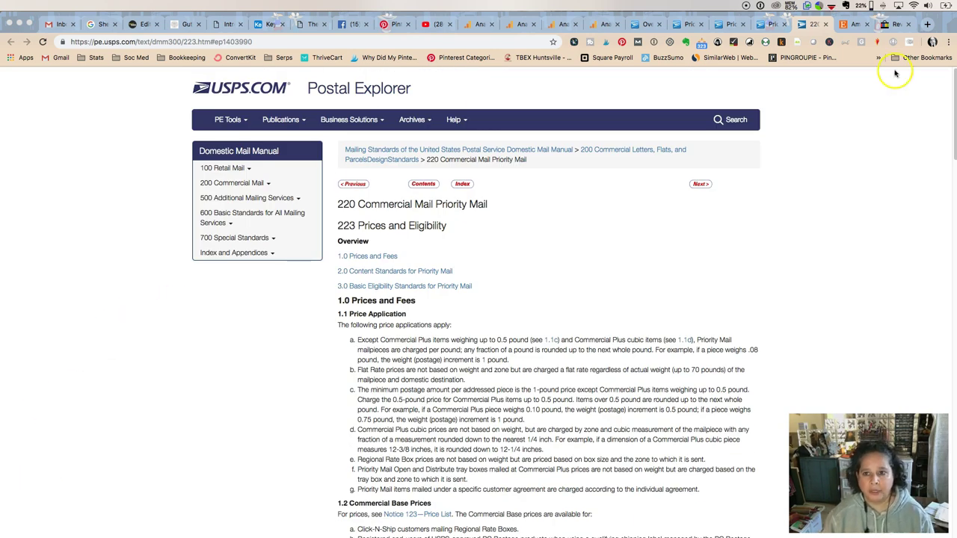
Show the USPS Overview — Parcel Select Mail page instead of the Priority Mail pricing rules.
{"action": "left_click", "coordinate": [766, 25]}
{"action": "left_click", "coordinate": [634, 24]}
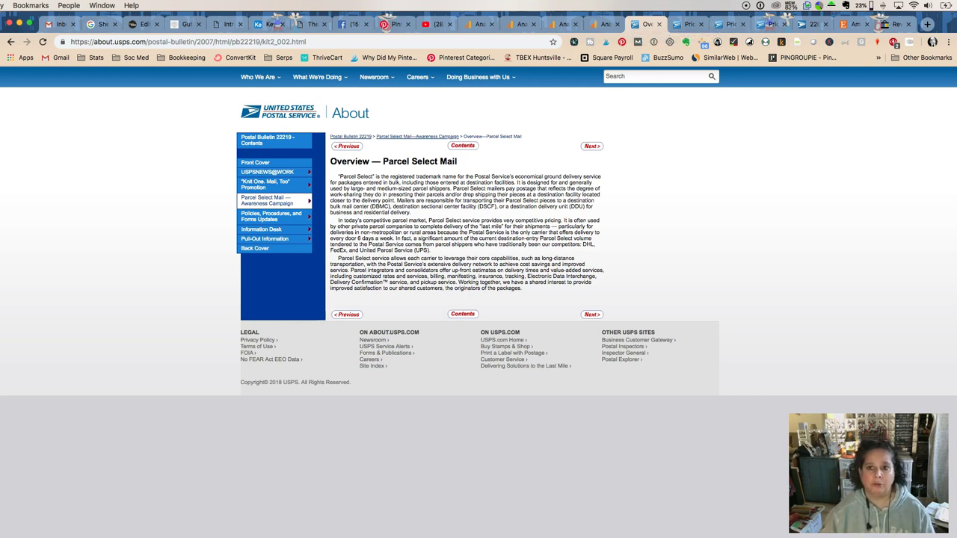
Bring up the bookends listing's shipping services, showing USPS Parcel Select Ground and free domestic shipping checked.
{"action": "left_click", "coordinate": [842, 24]}
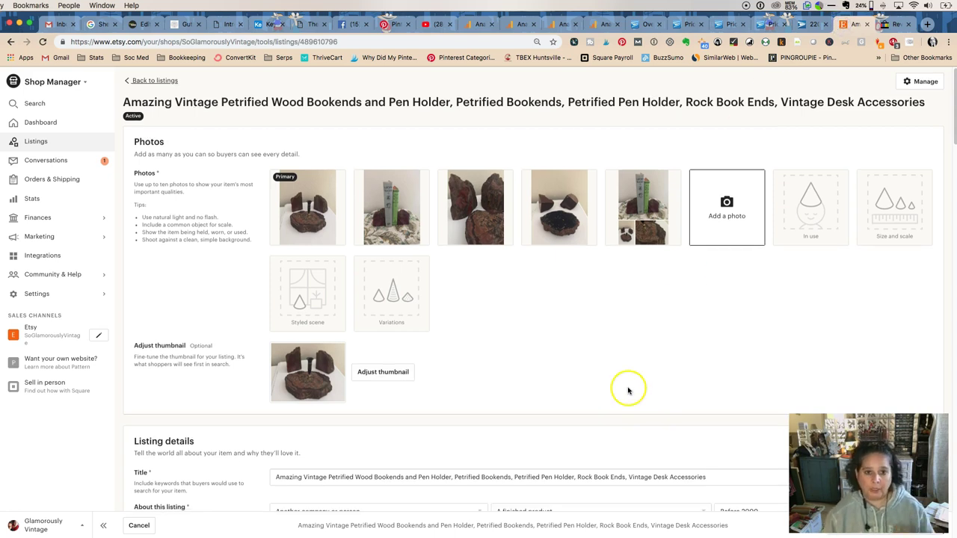
{"action": "scroll", "coordinate": [628, 389], "scroll_direction": "down", "scroll_amount": 5}
{"action": "scroll", "coordinate": [629, 389], "scroll_direction": "down", "scroll_amount": 10}
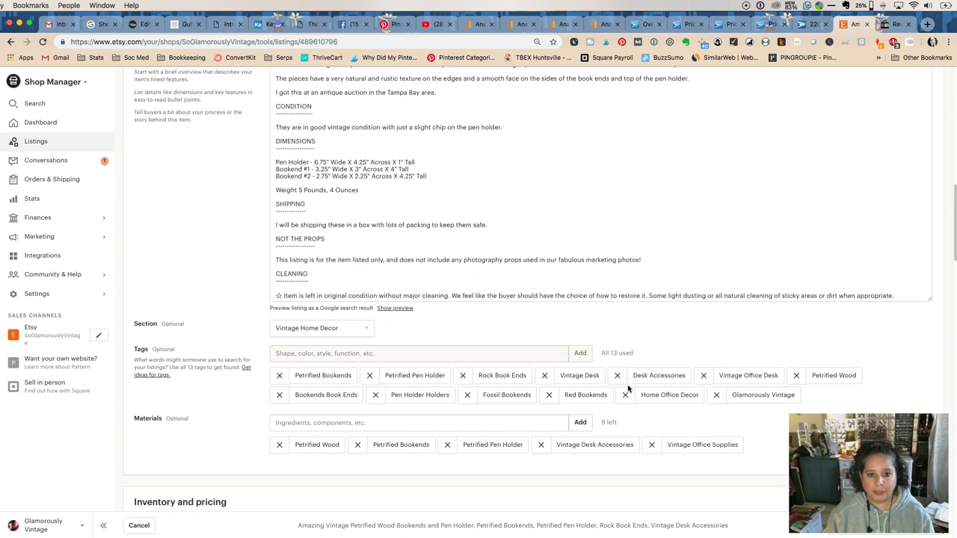
{"action": "scroll", "coordinate": [628, 389], "scroll_direction": "down", "scroll_amount": 4}
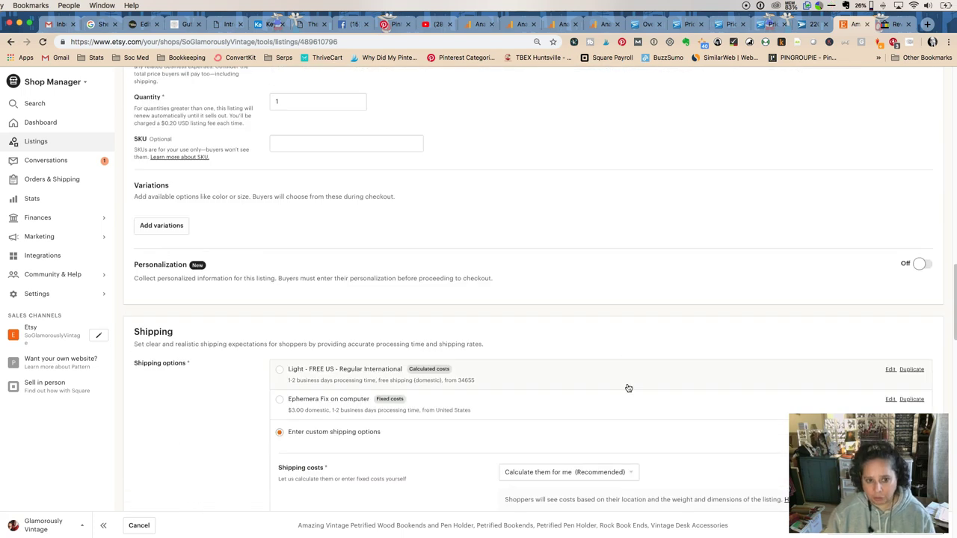
{"action": "scroll", "coordinate": [628, 385], "scroll_direction": "up", "scroll_amount": 6}
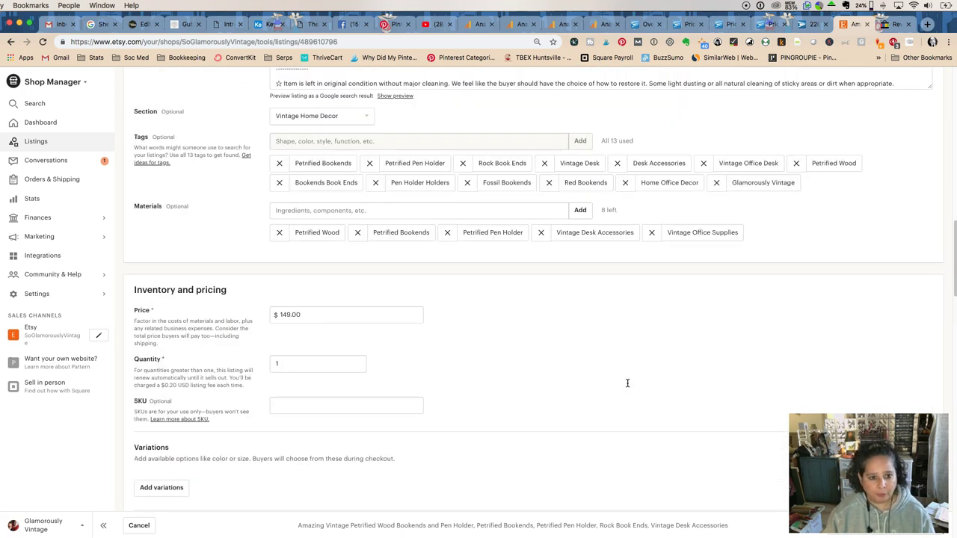
{"action": "scroll", "coordinate": [627, 383], "scroll_direction": "down", "scroll_amount": 2}
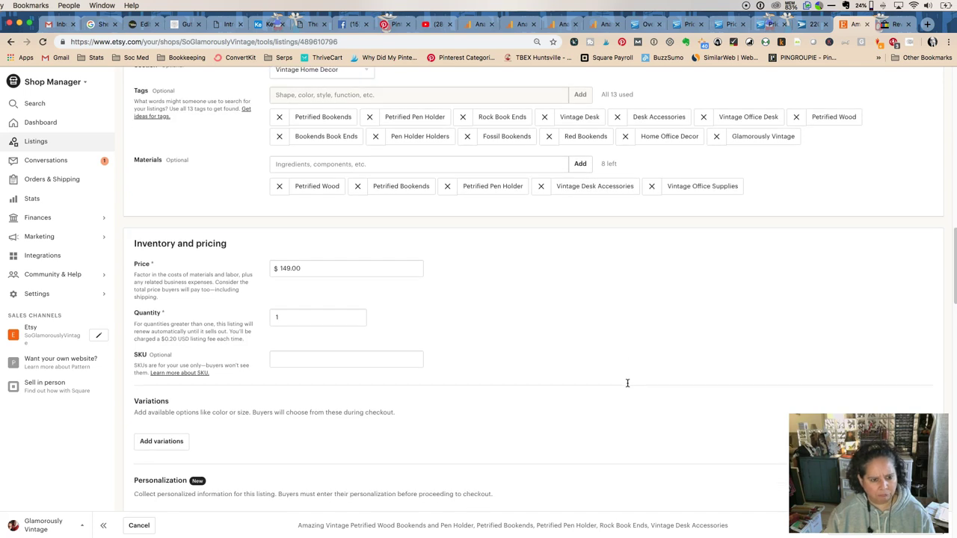
{"action": "scroll", "coordinate": [628, 383], "scroll_direction": "up", "scroll_amount": 15}
{"action": "scroll", "coordinate": [622, 381], "scroll_direction": "down", "scroll_amount": 4}
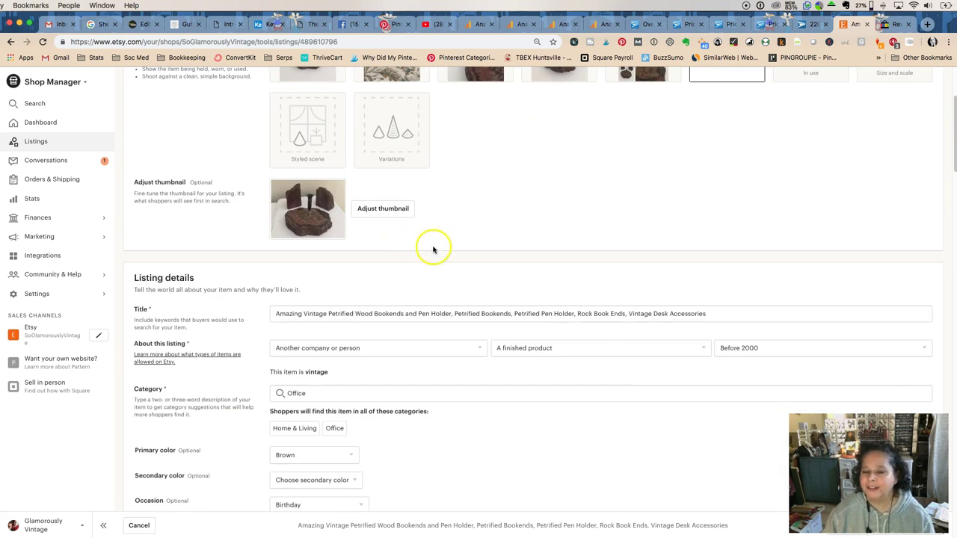
{"action": "scroll", "coordinate": [433, 250], "scroll_direction": "up", "scroll_amount": 5}
{"action": "scroll", "coordinate": [434, 250], "scroll_direction": "down", "scroll_amount": 8}
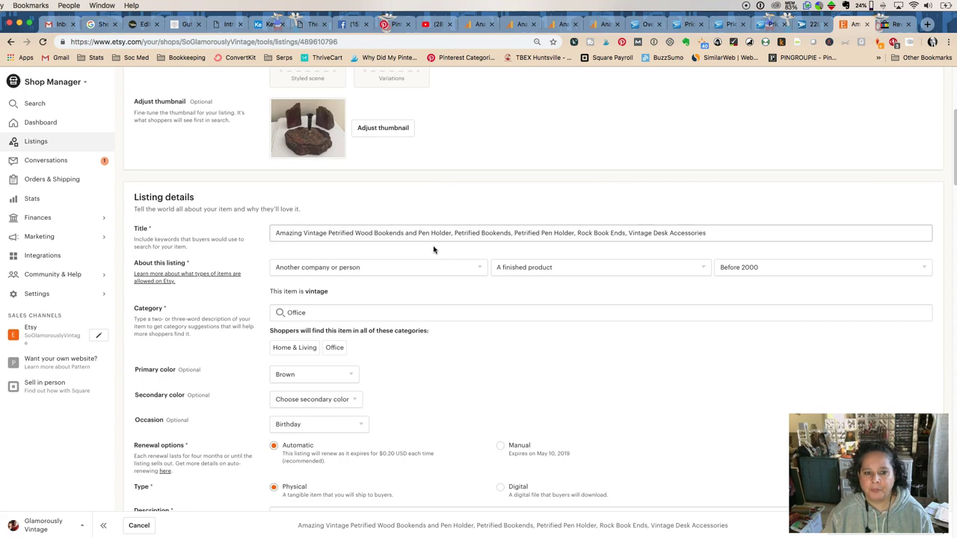
{"action": "scroll", "coordinate": [434, 250], "scroll_direction": "down", "scroll_amount": 20}
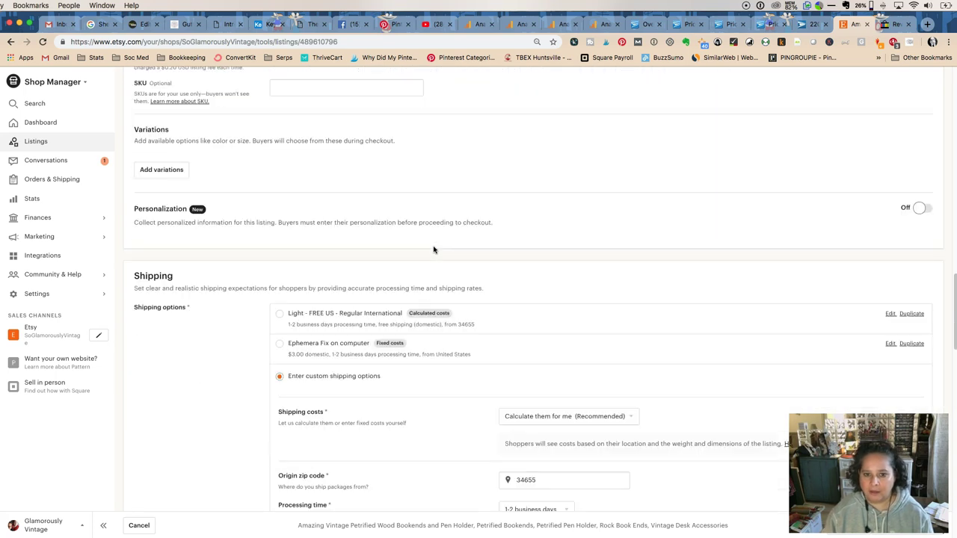
{"action": "scroll", "coordinate": [434, 250], "scroll_direction": "down", "scroll_amount": 3}
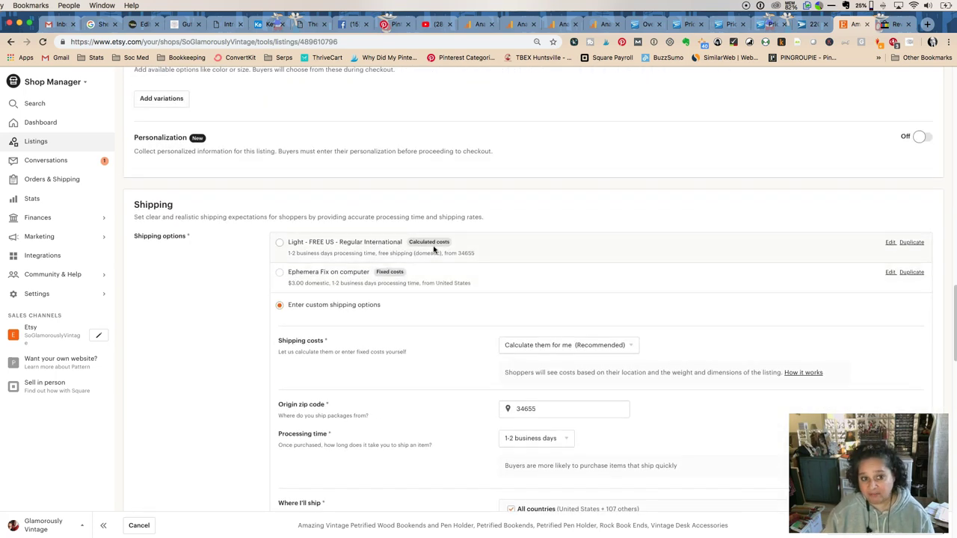
{"action": "scroll", "coordinate": [434, 250], "scroll_direction": "up", "scroll_amount": 6}
{"action": "scroll", "coordinate": [434, 250], "scroll_direction": "down", "scroll_amount": 20}
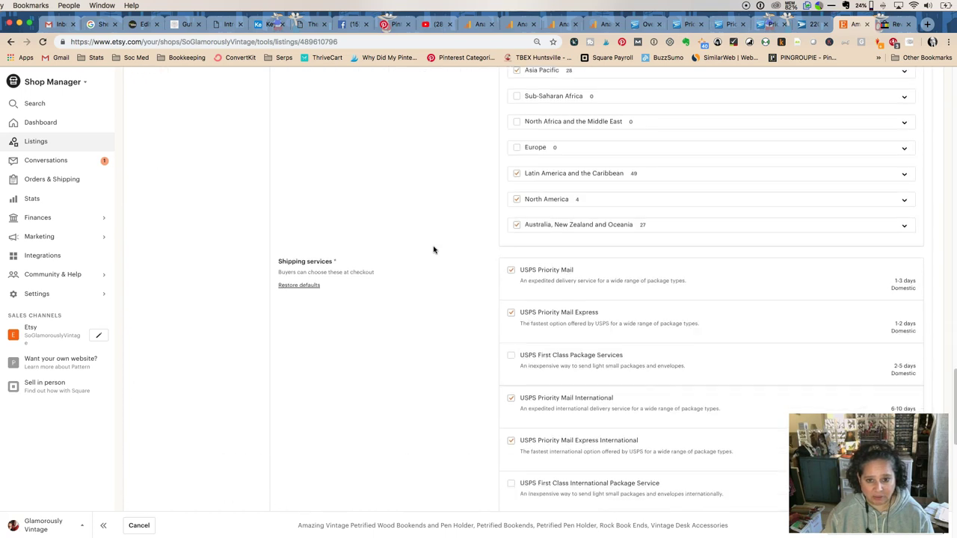
{"action": "scroll", "coordinate": [434, 250], "scroll_direction": "down", "scroll_amount": 15}
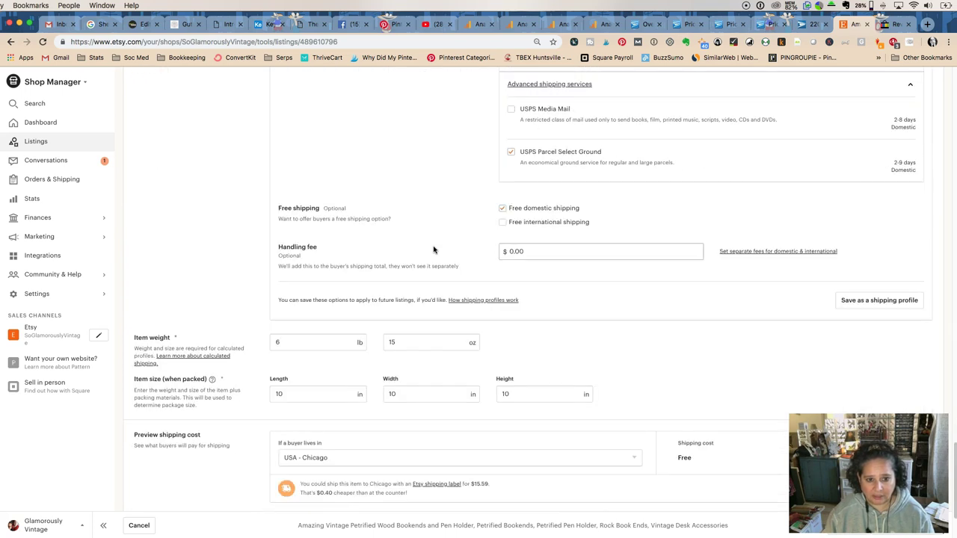
{"action": "left_click", "coordinate": [288, 340]}
{"action": "left_click", "coordinate": [410, 337]}
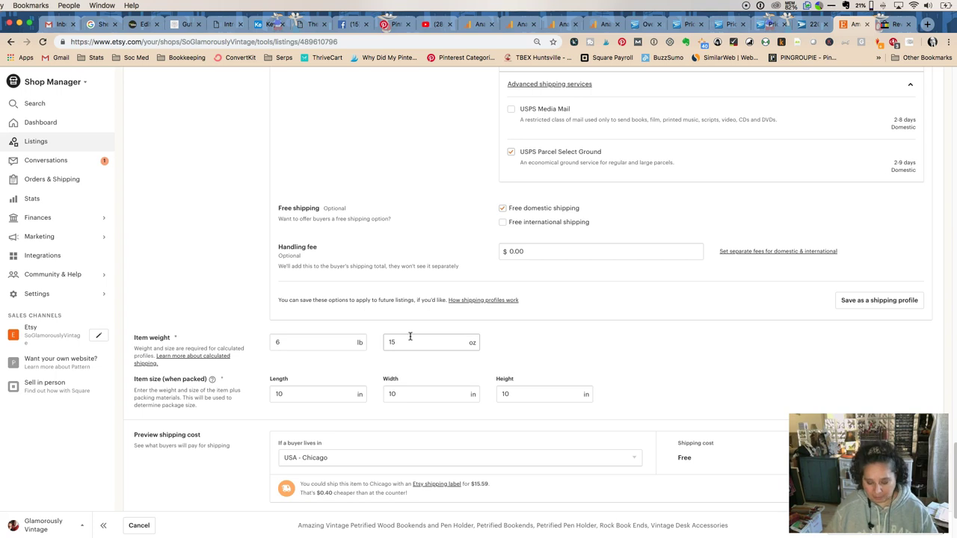
{"action": "scroll", "coordinate": [599, 269], "scroll_direction": "up", "scroll_amount": 4}
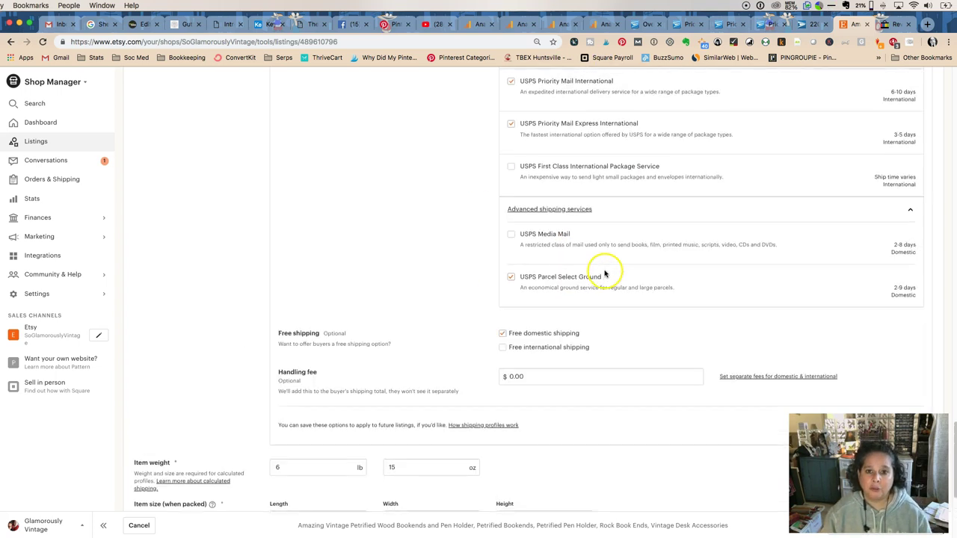
{"action": "left_click", "coordinate": [910, 221]}
{"action": "scroll", "coordinate": [681, 276], "scroll_direction": "up", "scroll_amount": 4}
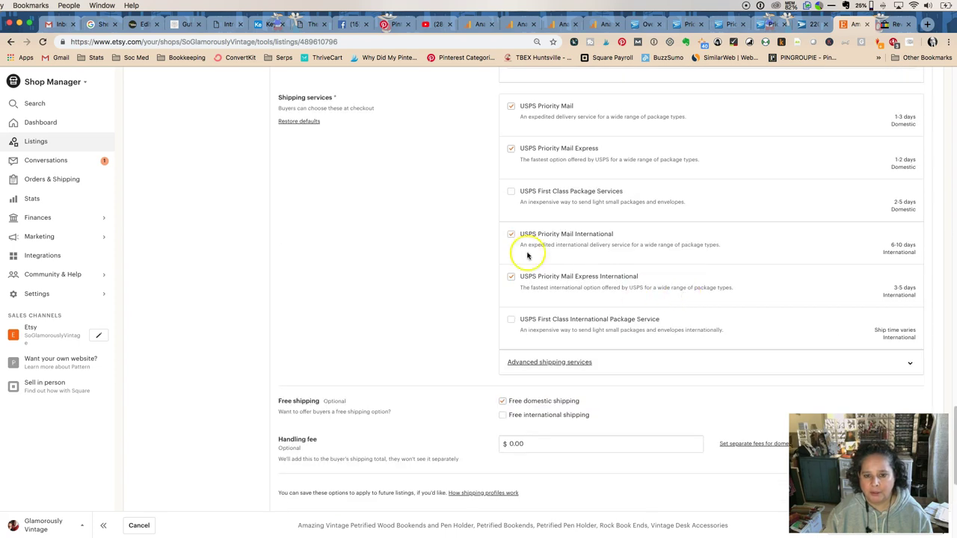
{"action": "scroll", "coordinate": [531, 231], "scroll_direction": "up", "scroll_amount": 1}
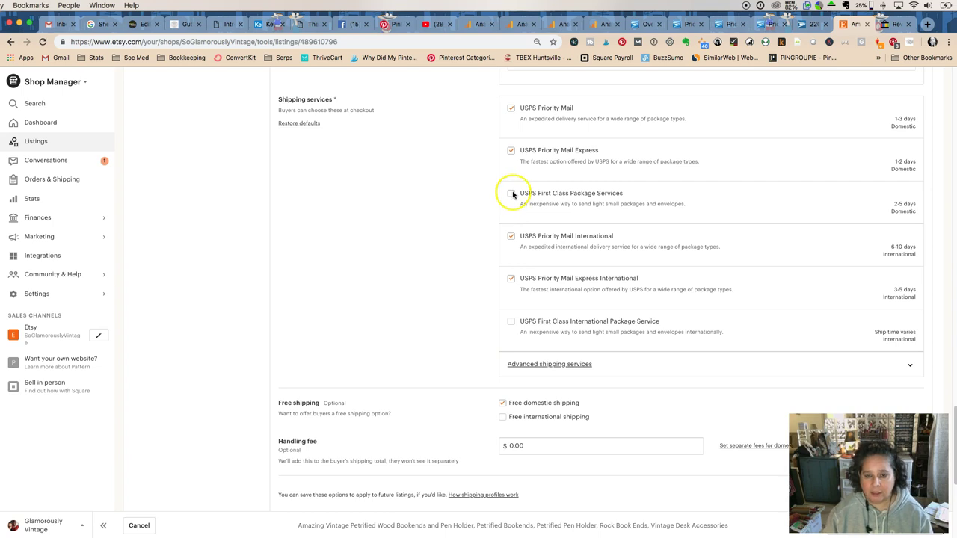
{"action": "left_click", "coordinate": [569, 365]}
{"action": "scroll", "coordinate": [449, 271], "scroll_direction": "down", "scroll_amount": 5}
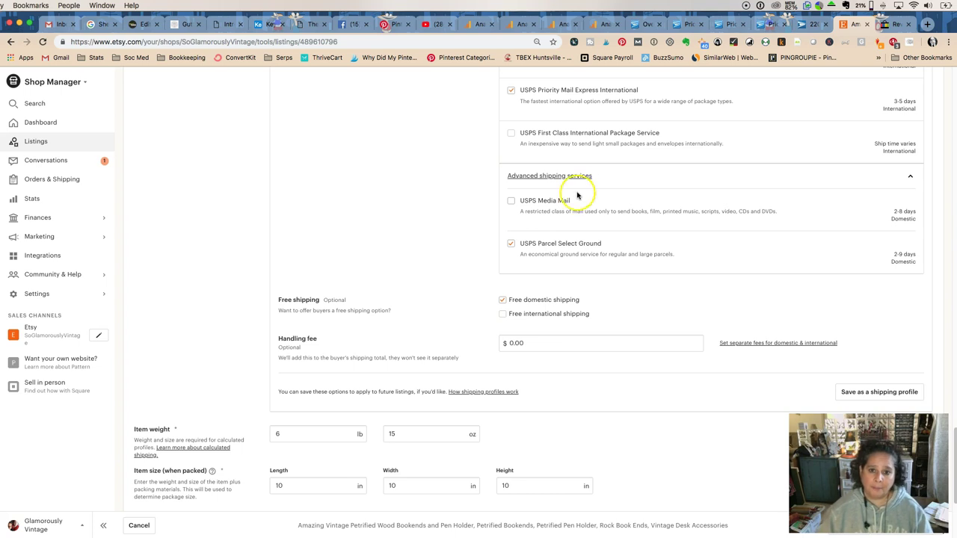
Add USPS Priority Mail Express (1 business day) as the eBay listing's third domestic shipping service.
{"action": "left_click", "coordinate": [897, 27]}
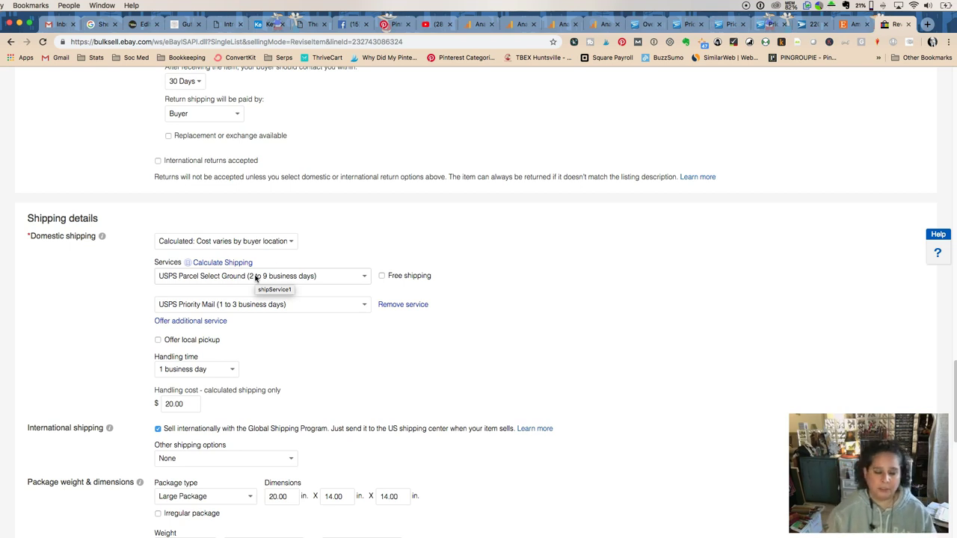
{"action": "left_click", "coordinate": [198, 321]}
{"action": "left_click", "coordinate": [293, 341]}
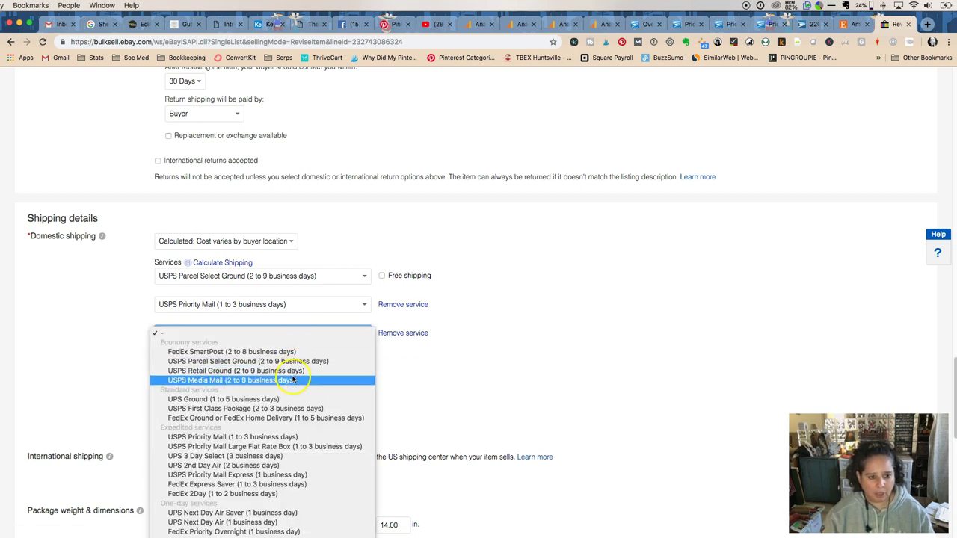
{"action": "left_click", "coordinate": [310, 476]}
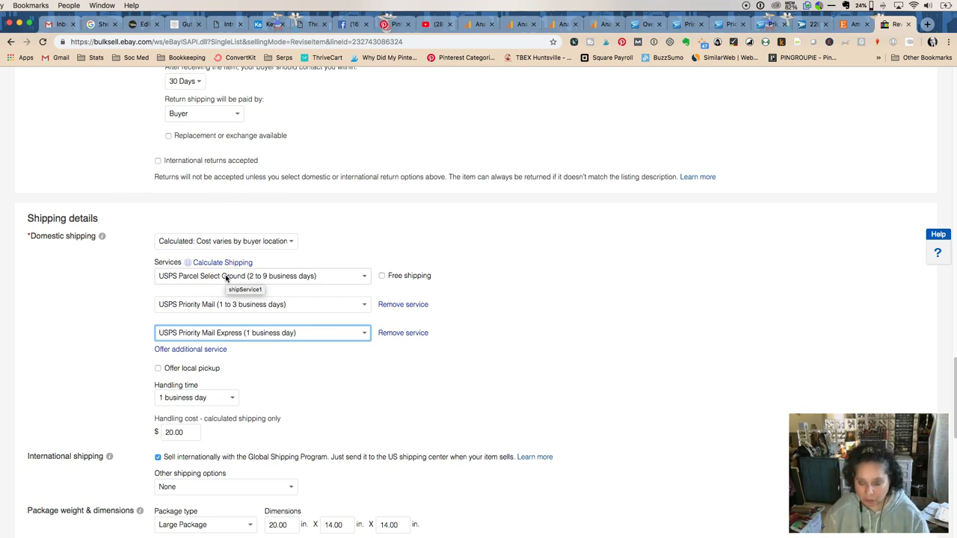
Return from the Postal Explorer Priority Mail prices to the Overview — Parcel Select Mail page.
{"action": "left_click", "coordinate": [800, 25]}
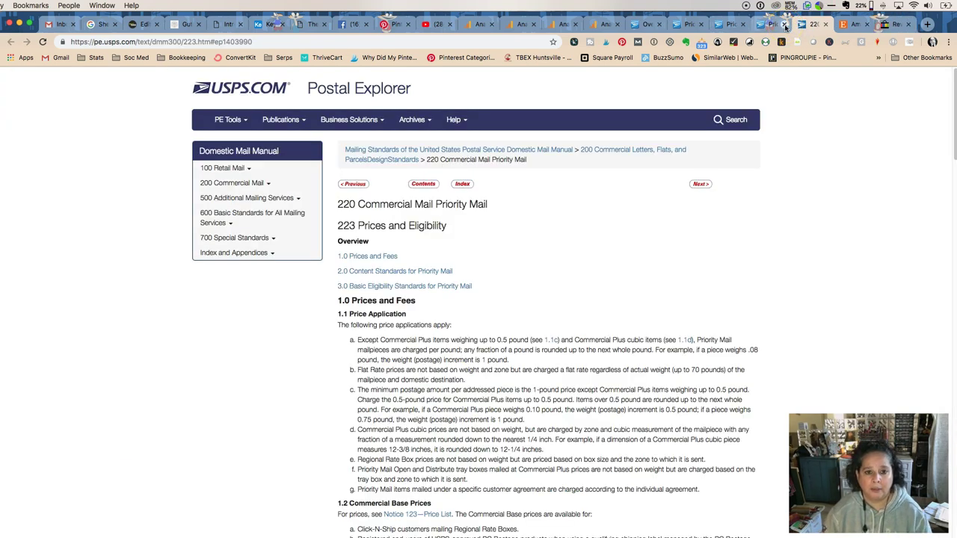
{"action": "left_click", "coordinate": [645, 25]}
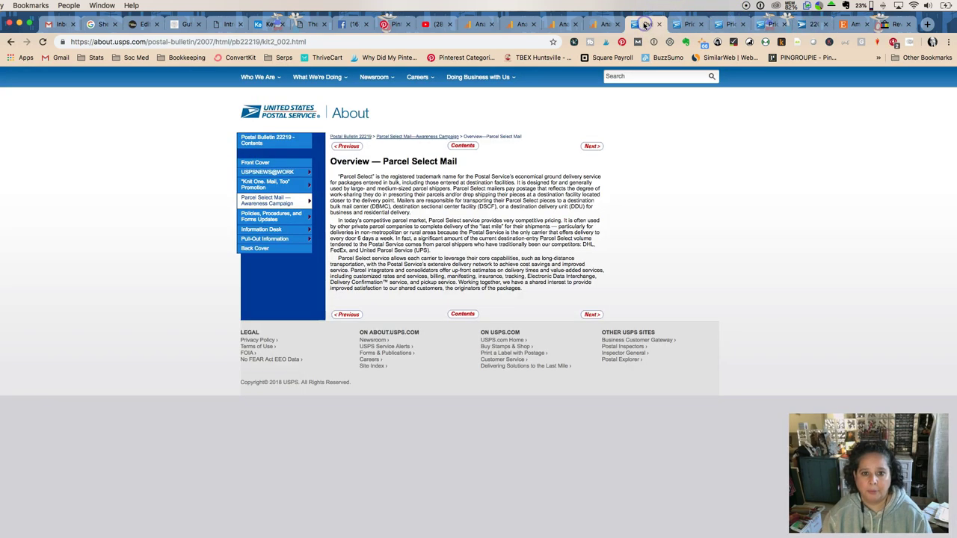